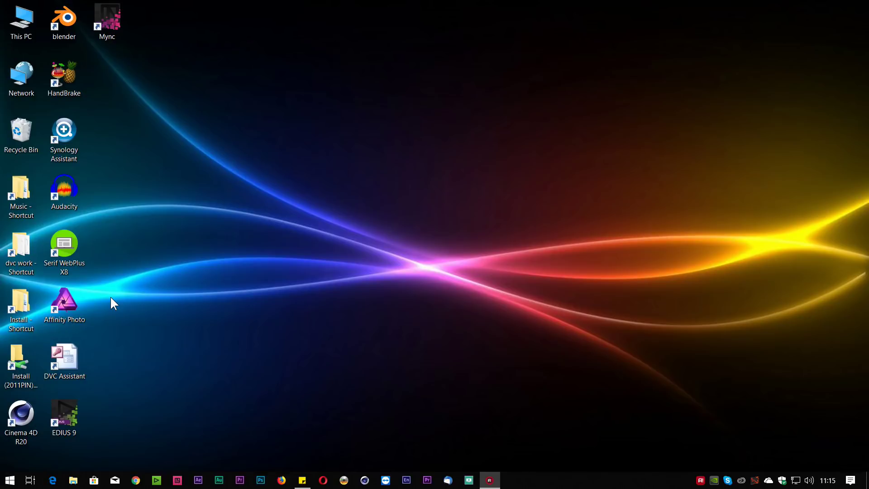
# Launch EDIUS.NET Manager from the Start menu and move its window aside.
pyautogui.click(207, 203)
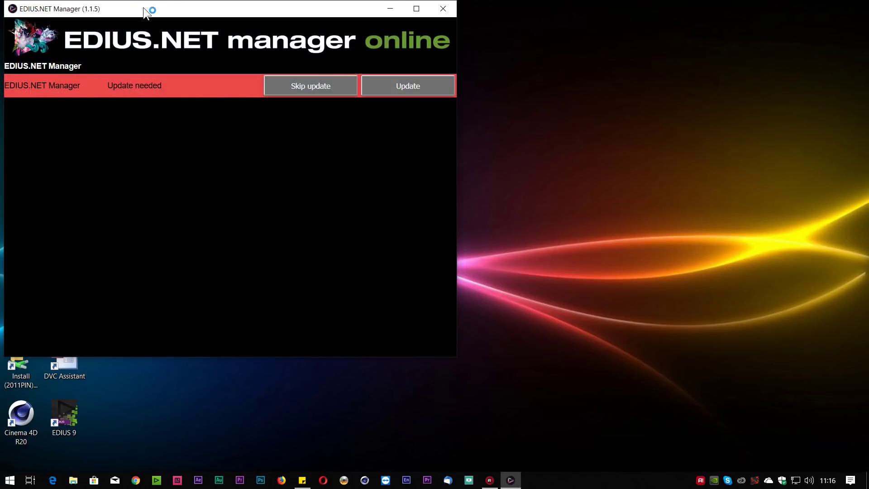
pyautogui.moveTo(145, 10); pyautogui.dragTo(213, 67)
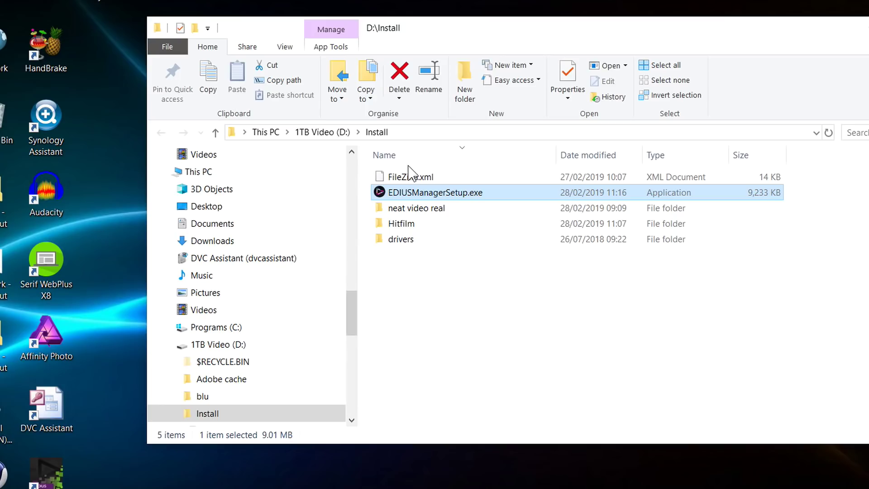
# Run EDIUSManagerSetup.exe from D:\Install to install and launch EDIUS.NET Manager 1.2.0.
pyautogui.doubleClick(427, 194)
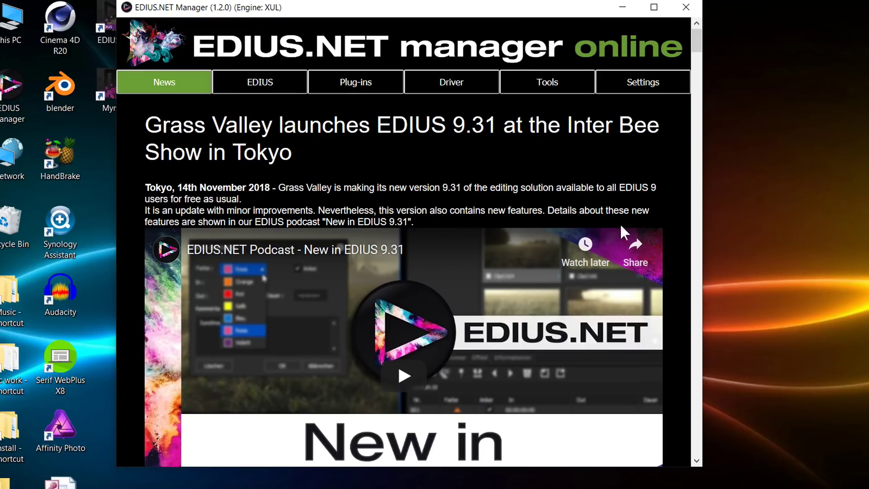
# Widen the manager window and view installed EDIUS 9 (9.31.4196) and EDIUS 8 (8.5.3.3262).
pyautogui.moveTo(703, 82); pyautogui.dragTo(725, 83)
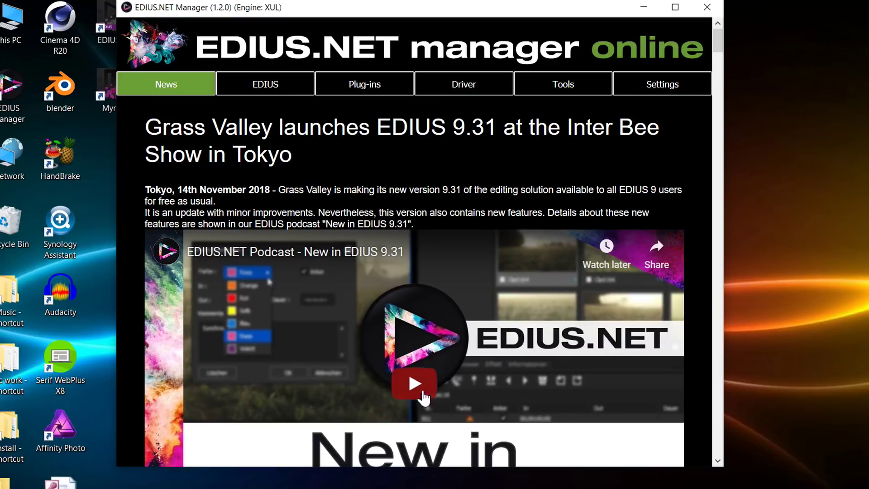
pyautogui.click(265, 86)
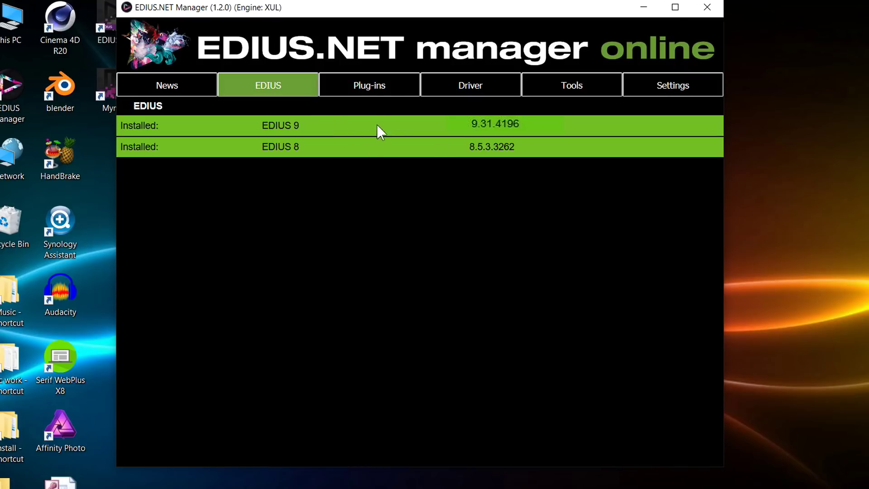
# Review the Plug-ins status list and request the Neatlab Neatvideo update.
pyautogui.click(381, 93)
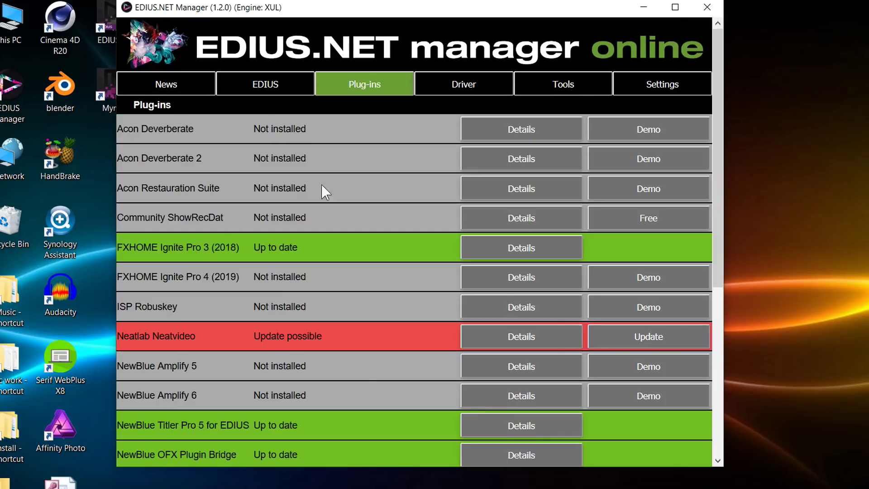
pyautogui.scroll(-2, 365, 134)
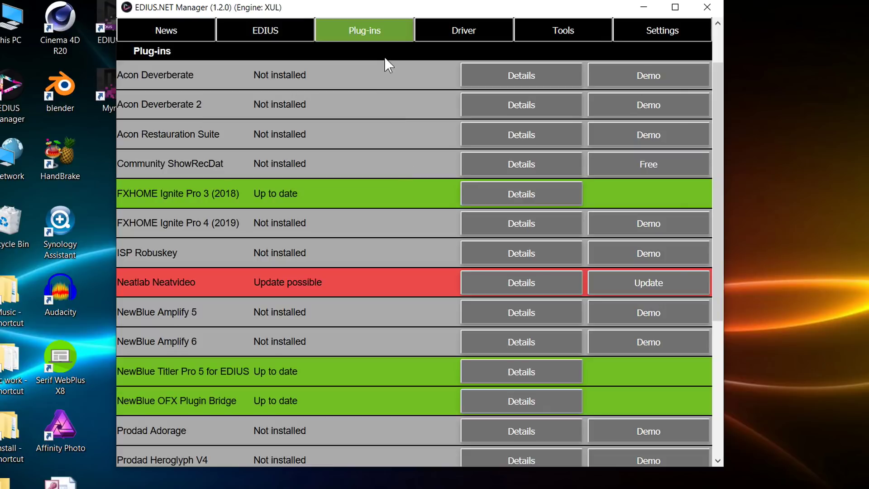
pyautogui.scroll(2, 368, 66)
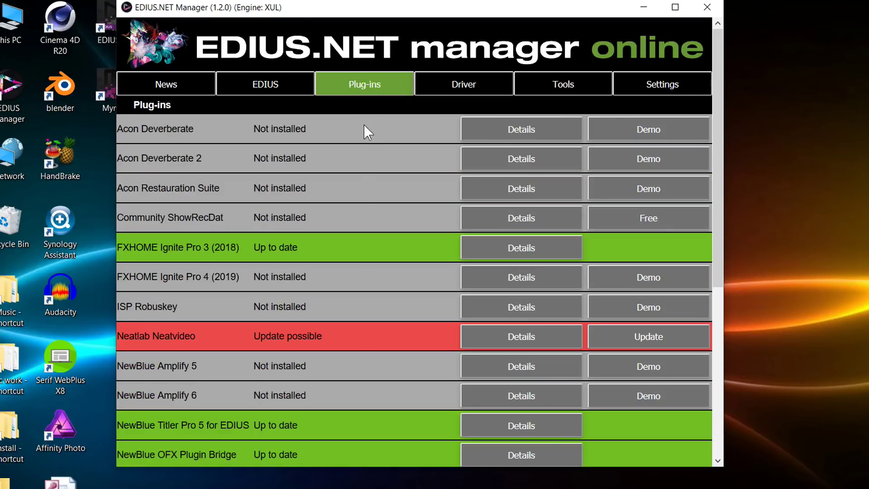
pyautogui.scroll(-10, 351, 194)
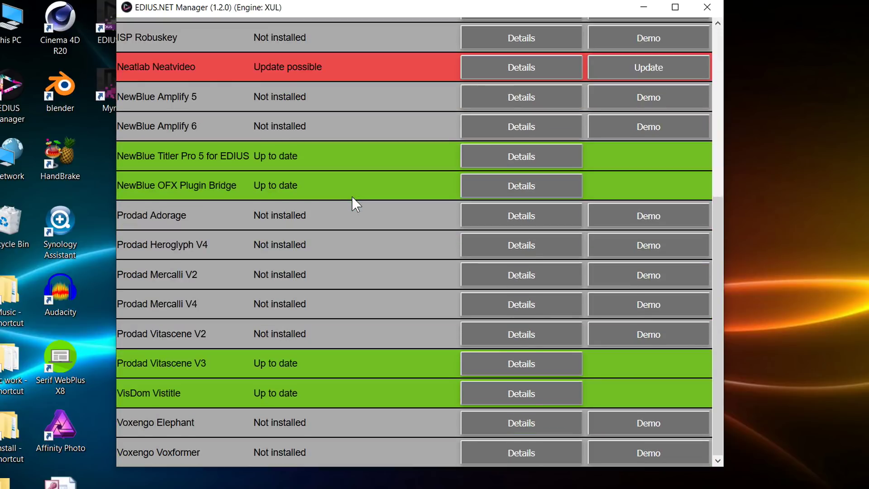
pyautogui.scroll(5, 353, 197)
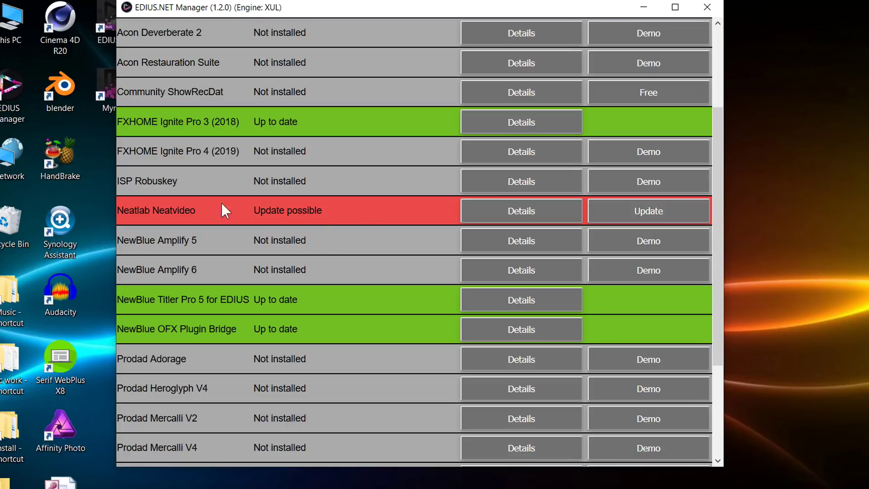
pyautogui.click(626, 217)
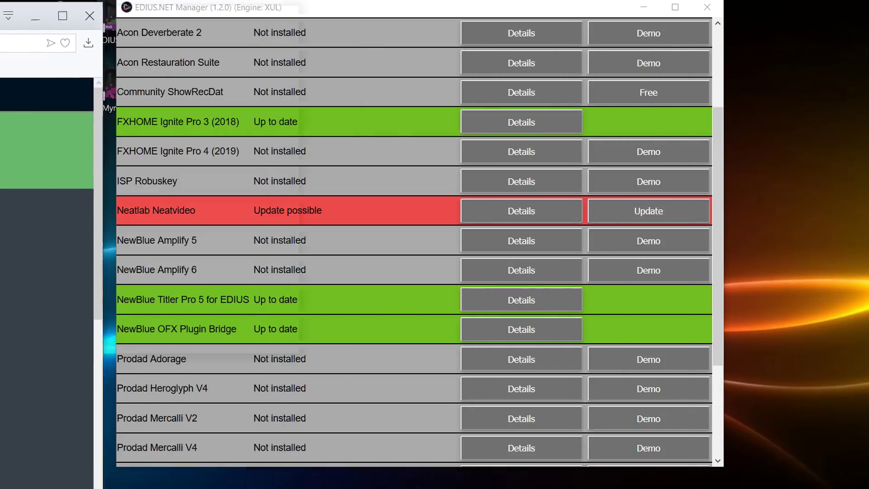
pyautogui.scroll(5, 561, 91)
# Start analysing an EDIUS project file for missing filters from the Tools page.
pyautogui.click(561, 86)
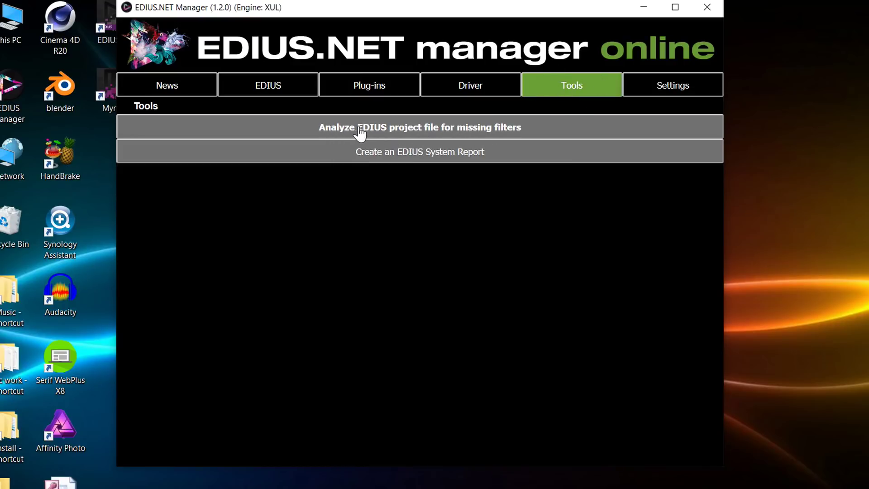
pyautogui.click(453, 131)
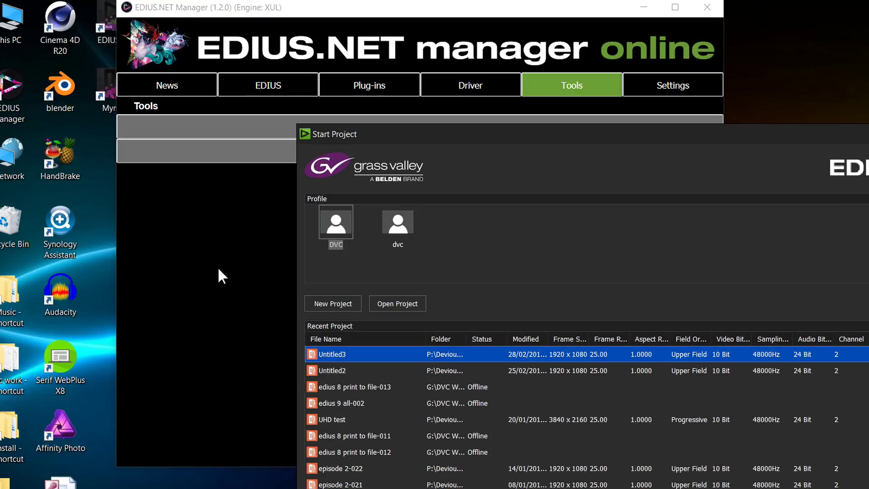
# Open the episode 2-022 project and dismiss the missing plug-in warning.
pyautogui.doubleClick(341, 468)
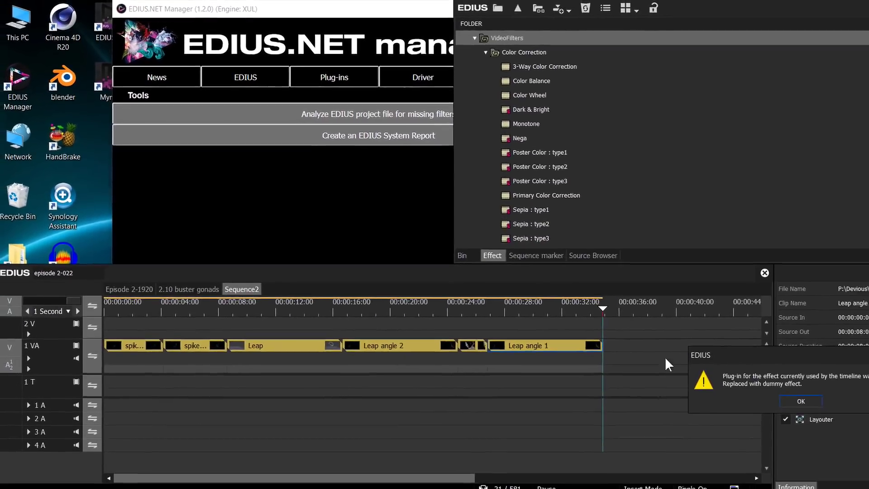
pyautogui.moveTo(778, 370); pyautogui.dragTo(308, 275)
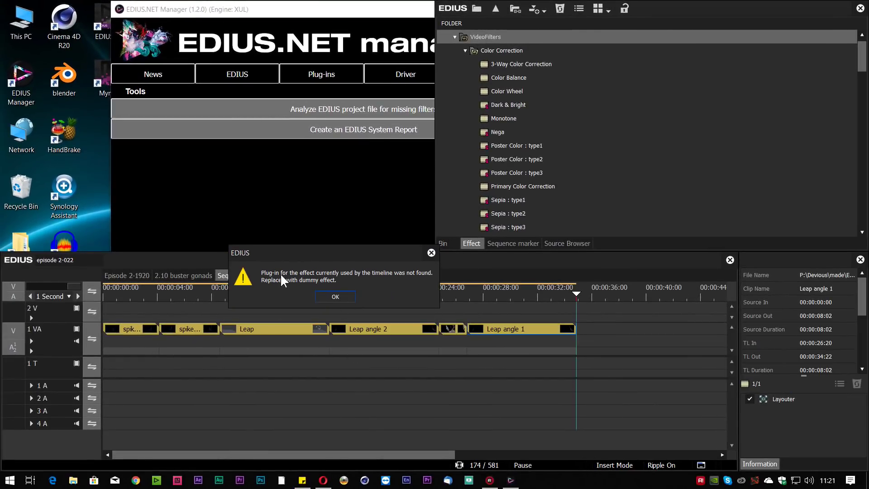
pyautogui.click(340, 295)
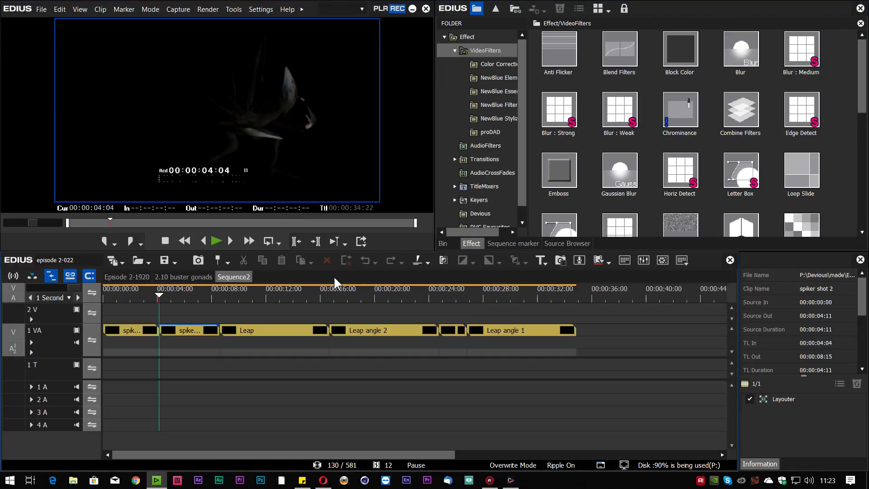
# At 00:19:34:21 in Episode 2-1920, select the 4V clip and toggle its Dummy Video Filter off and on.
pyautogui.moveTo(342, 294); pyautogui.dragTo(226, 294)
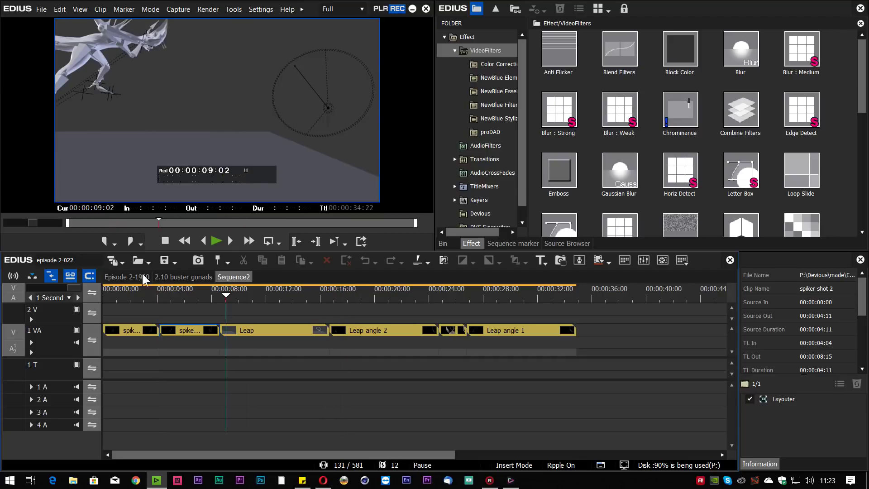
pyautogui.click(128, 276)
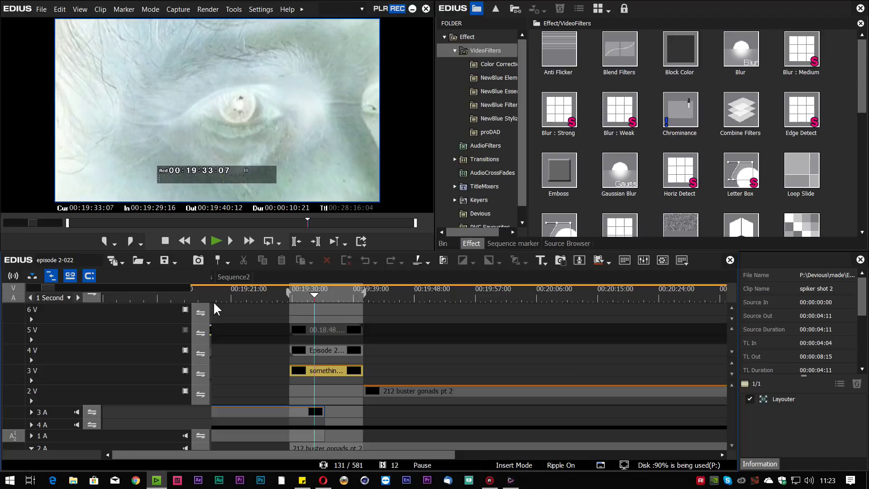
pyautogui.click(325, 298)
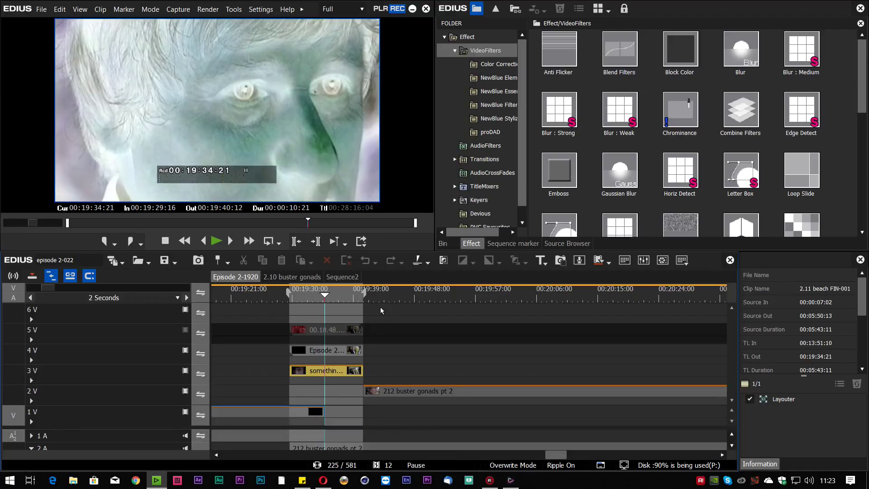
pyautogui.click(320, 370)
pyautogui.click(320, 349)
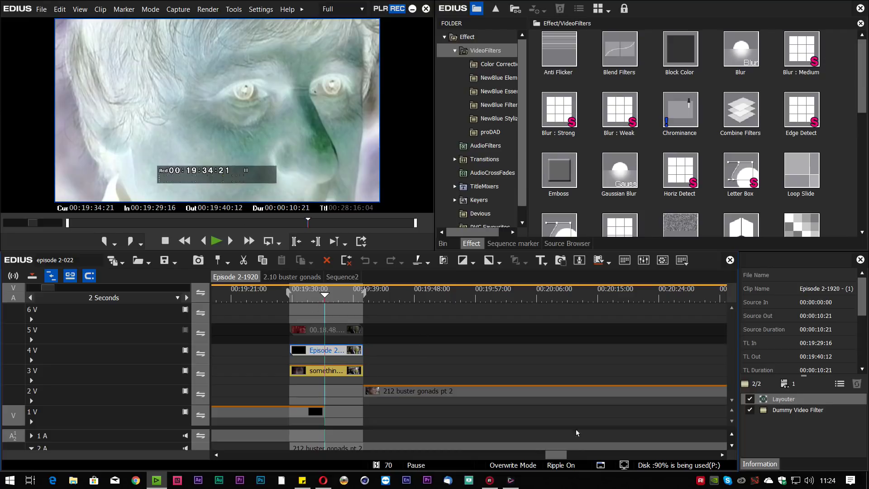
pyautogui.click(748, 406)
pyautogui.click(751, 406)
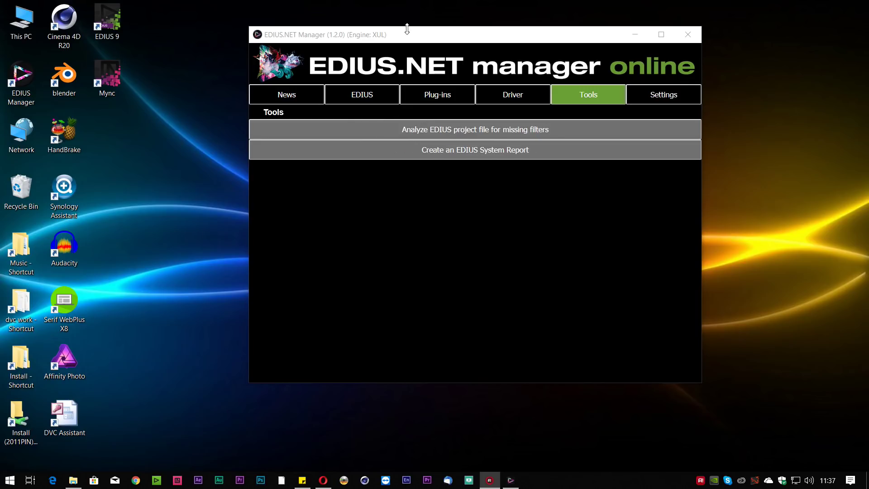
# Analyse episode 2-023.ezp and open the Prodad Vitascene V3 details and its website.
pyautogui.moveTo(405, 26); pyautogui.dragTo(311, 36)
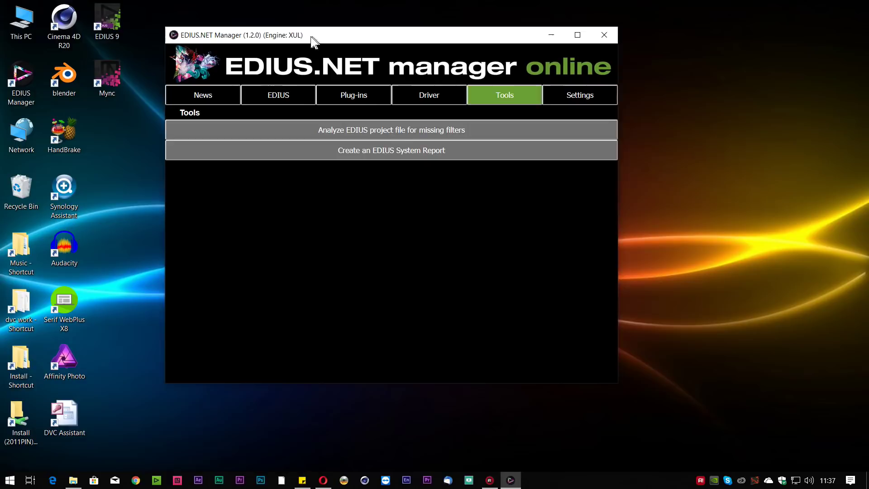
pyautogui.click(364, 134)
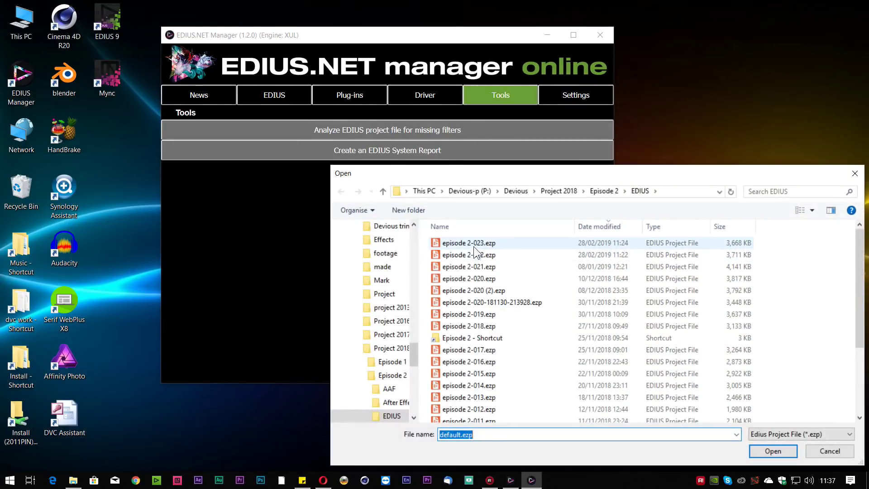
pyautogui.click(474, 247)
pyautogui.click(780, 453)
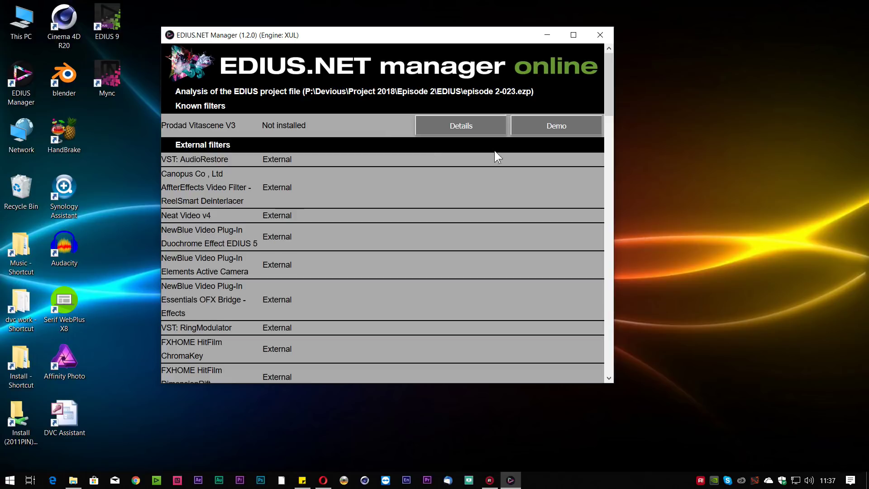
pyautogui.click(469, 129)
pyautogui.click(385, 170)
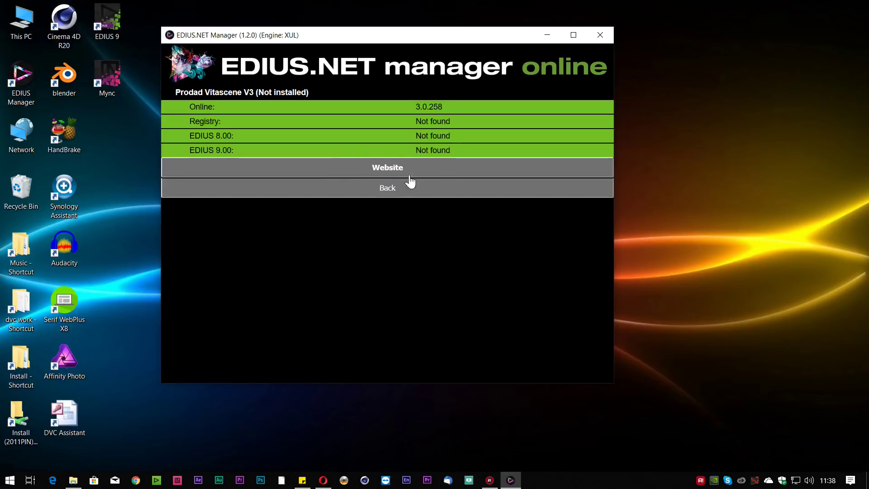
# Go to the EDIUS Plug-ins download page and download ProDAD Vitascene V3 Full.
pyautogui.scroll(-9, 271, 117)
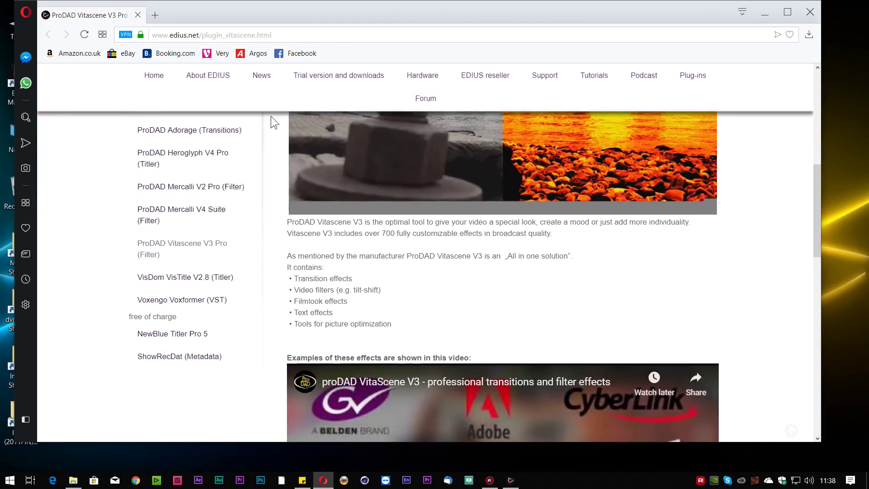
pyautogui.scroll(-7, 272, 114)
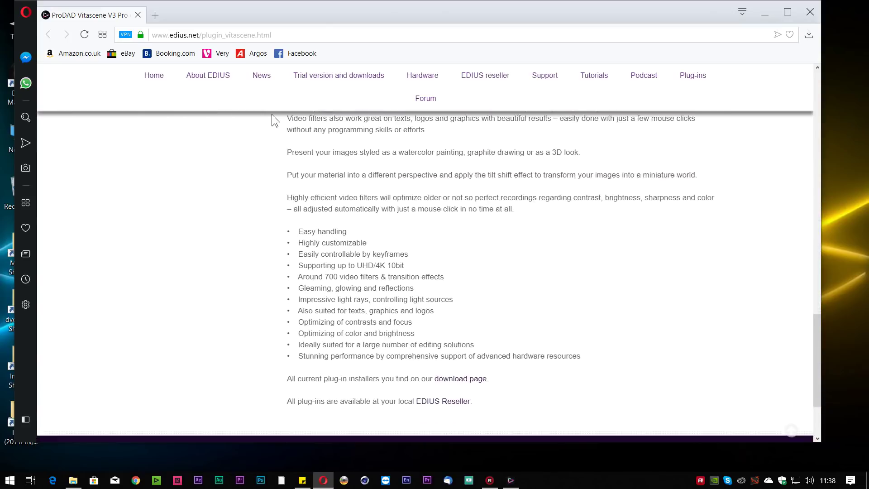
pyautogui.click(459, 270)
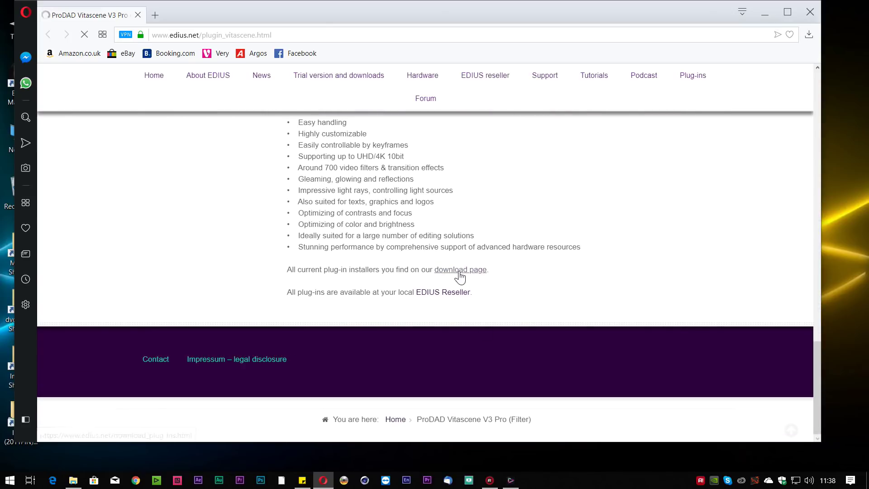
pyautogui.scroll(-3, 493, 297)
pyautogui.scroll(-5, 492, 291)
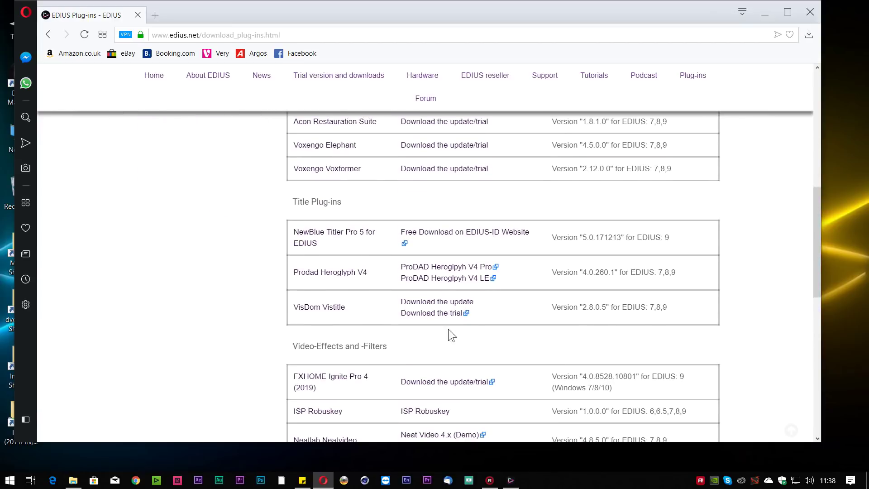
pyautogui.scroll(-8, 475, 410)
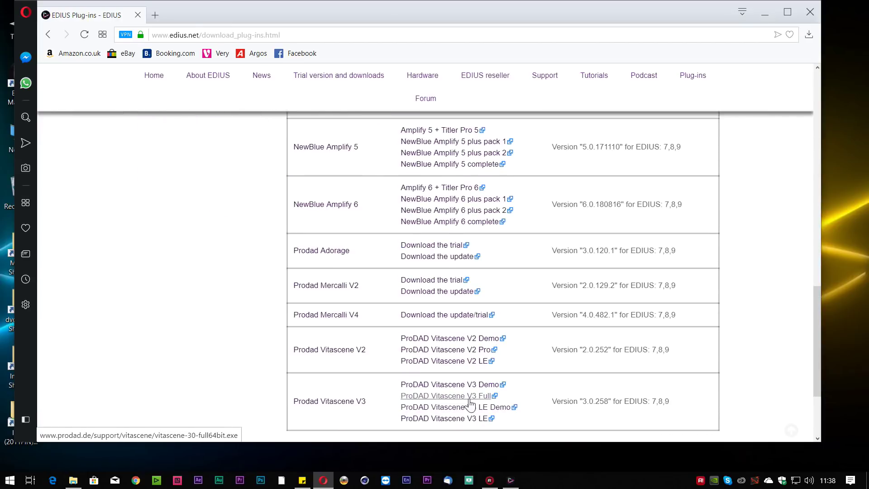
pyautogui.click(433, 397)
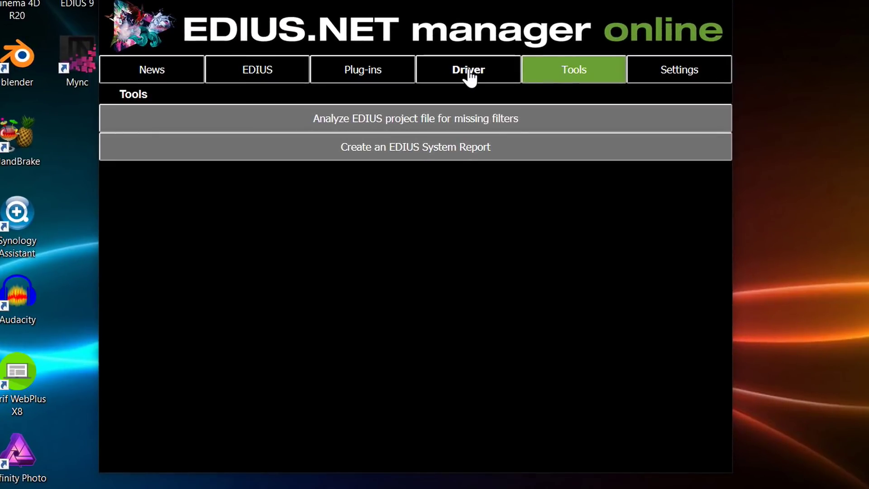
# Show the Driver page, which reports Blackmagic Desktop Video as up to date.
pyautogui.click(469, 72)
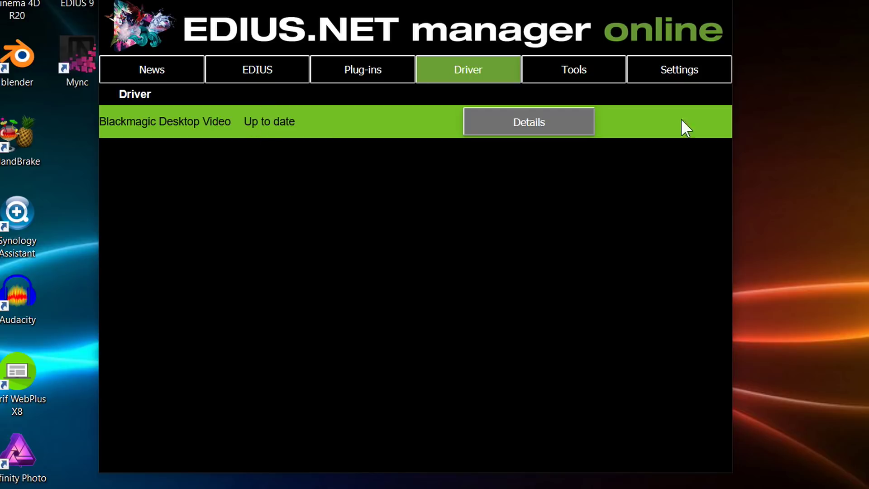
# View the Blackmagic Desktop Video driver details, return to the list, then show Settings.
pyautogui.click(535, 126)
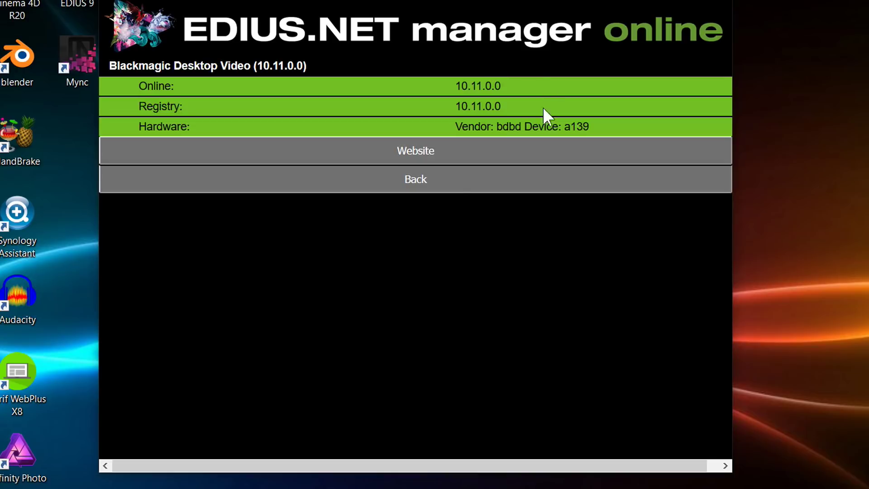
pyautogui.click(444, 181)
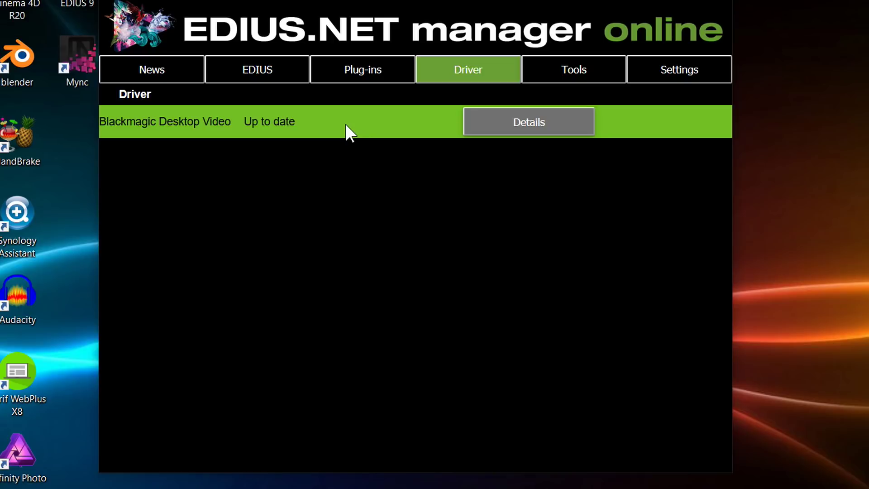
pyautogui.click(670, 71)
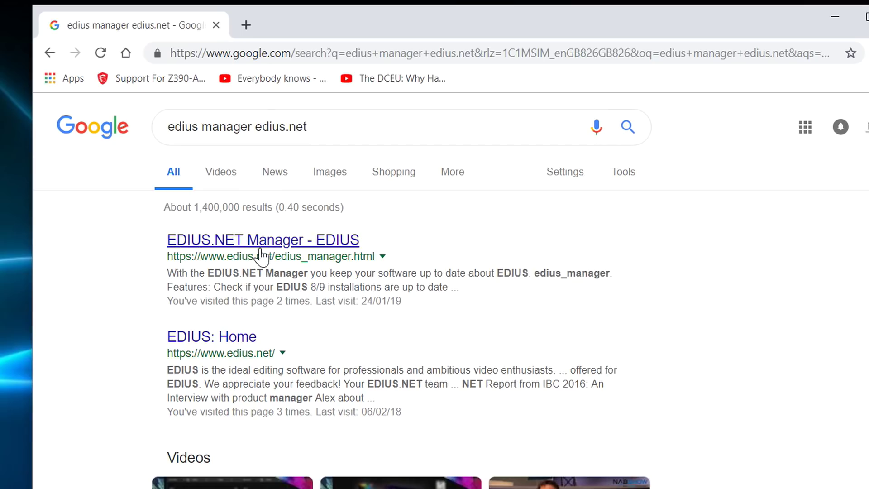
# Open the edius.net EDIUS.NET Manager result and scroll to the version 1.2.0 download.
pyautogui.click(244, 243)
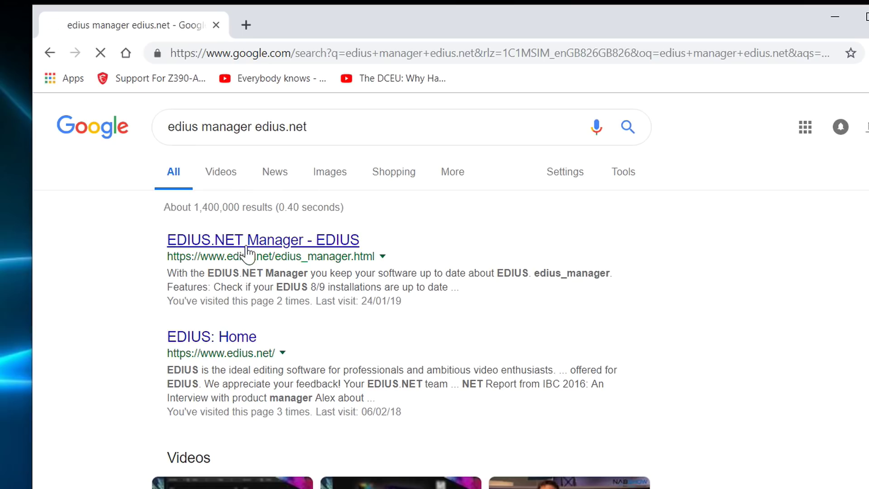
pyautogui.scroll(-5, 359, 359)
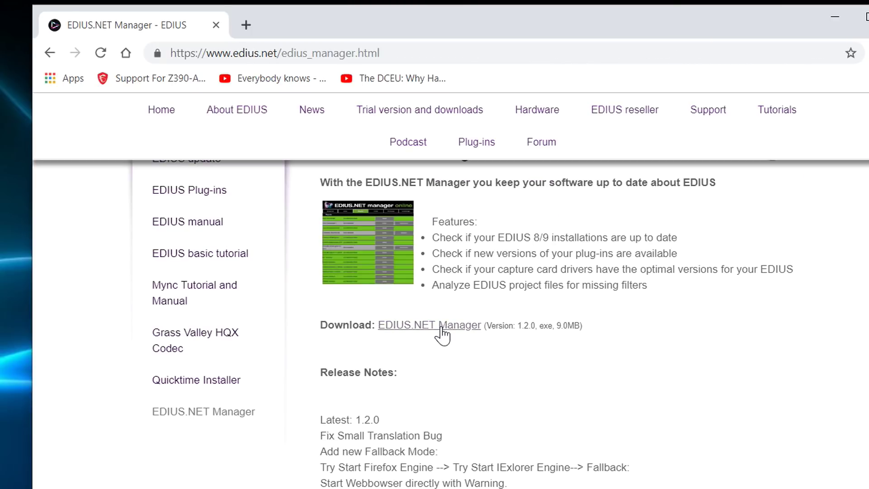